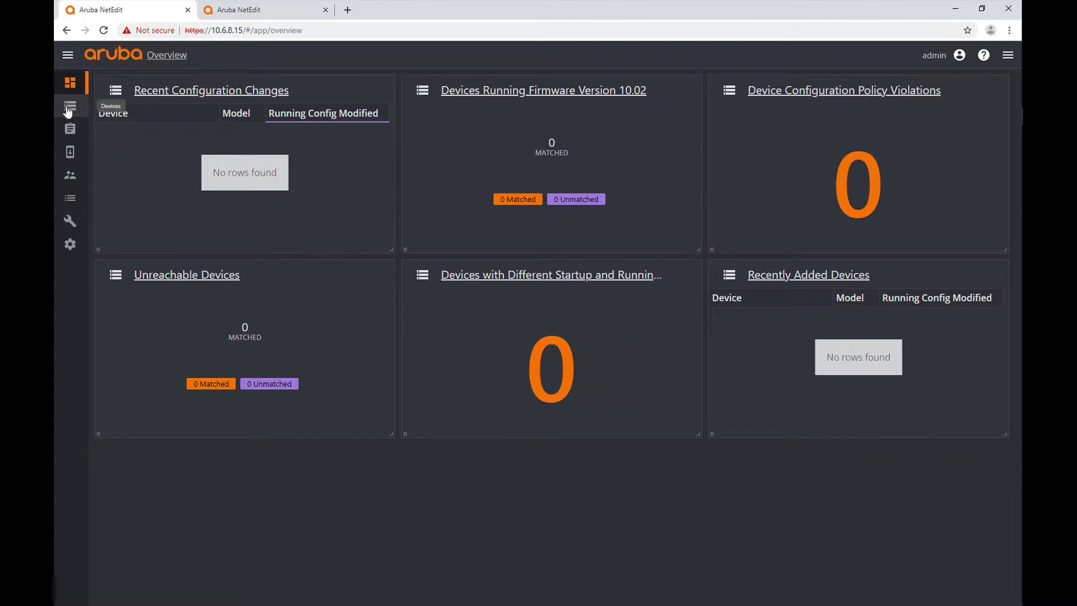
# - Go to the Devices list and bring up the Add Device(s) form from the ACTION menu
pyautogui.click(68, 111)
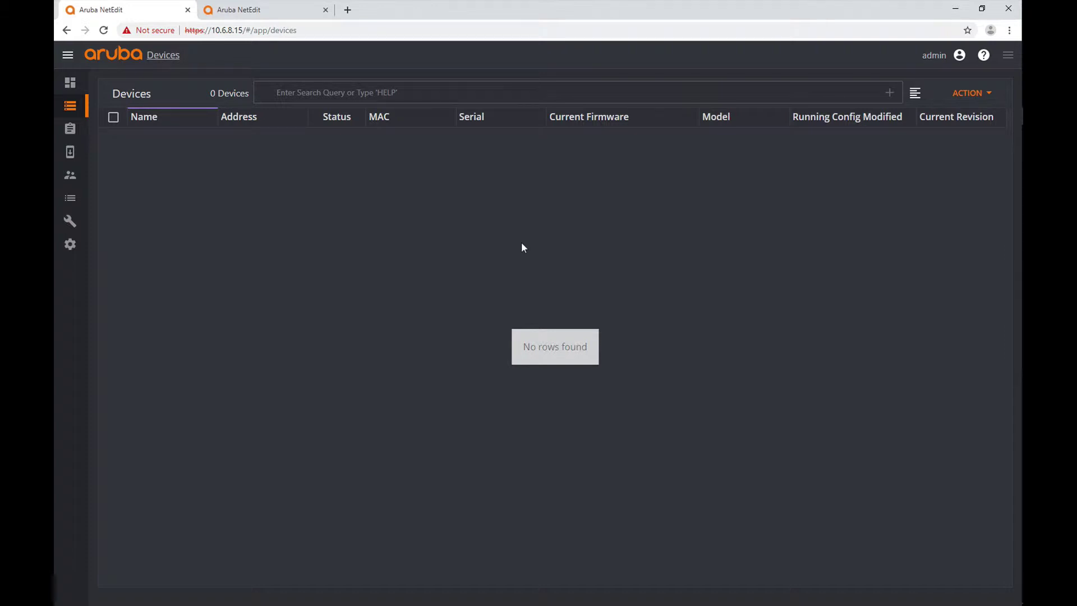
pyautogui.click(974, 95)
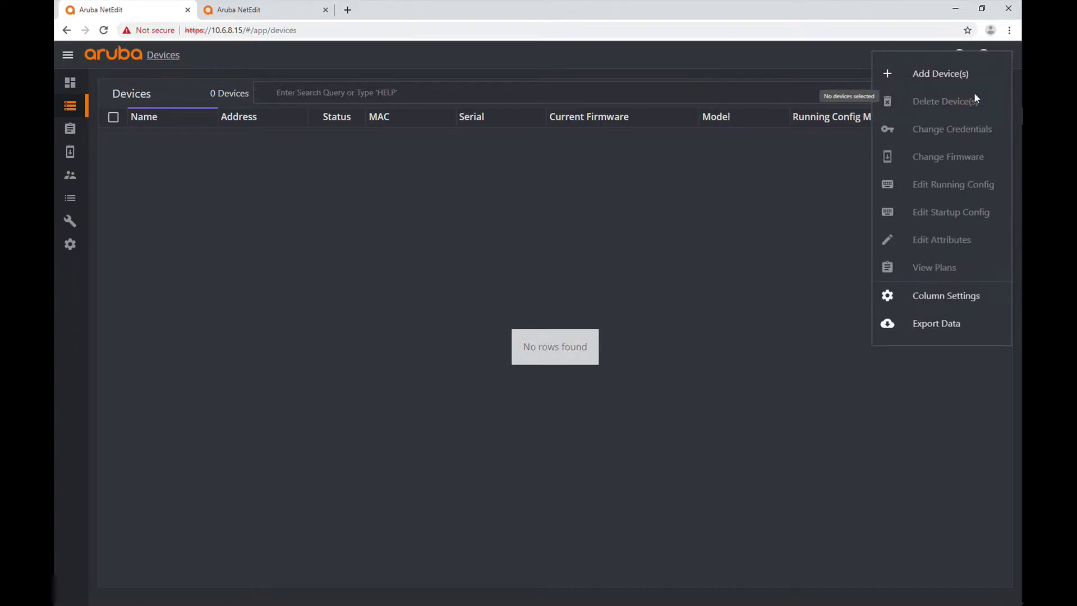
pyautogui.click(923, 65)
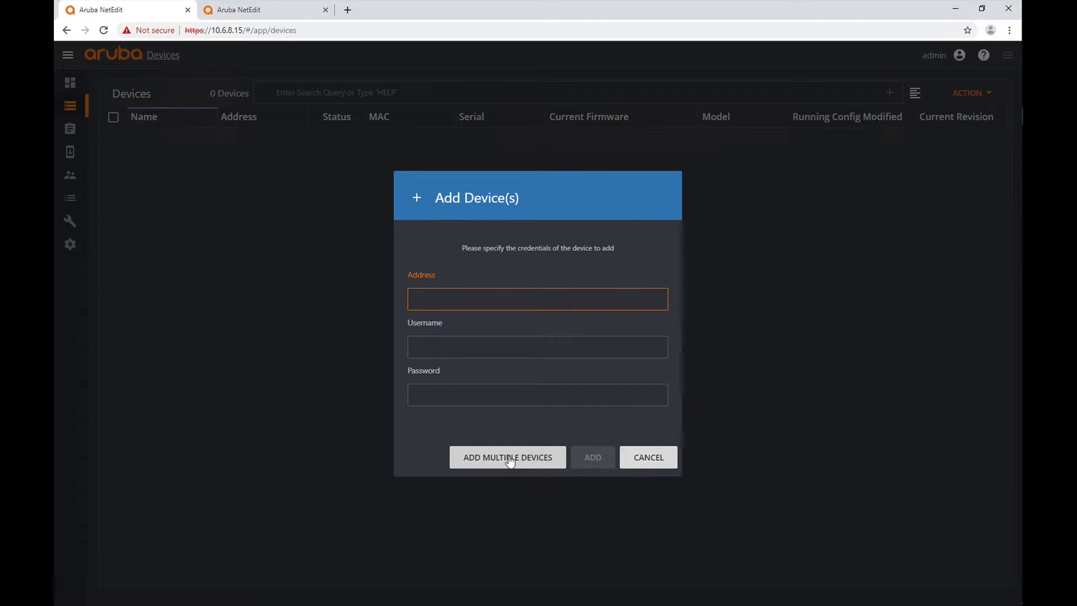
# - Switch the Add Device(s) form to ADD MULTIPLE DEVICES for CSV upload
pyautogui.click(509, 459)
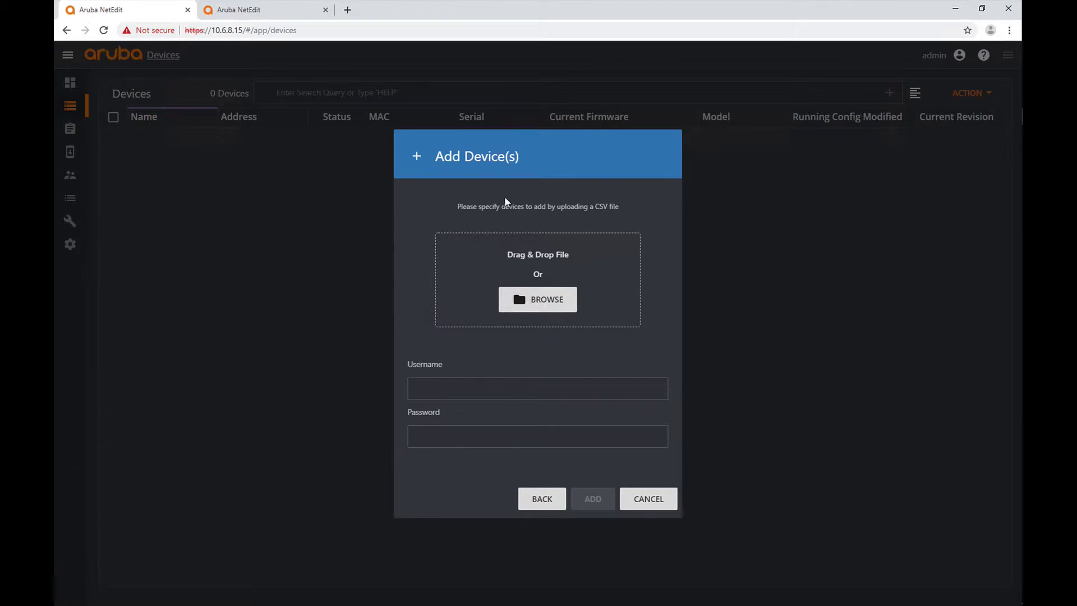
pyautogui.moveTo(463, 204); pyautogui.dragTo(622, 213)
pyautogui.click(636, 228)
# - Check the switch addresses in CXVM.csv, then open the BROWSE file picker in NetEdit
pyautogui.moveTo(1020, 241)
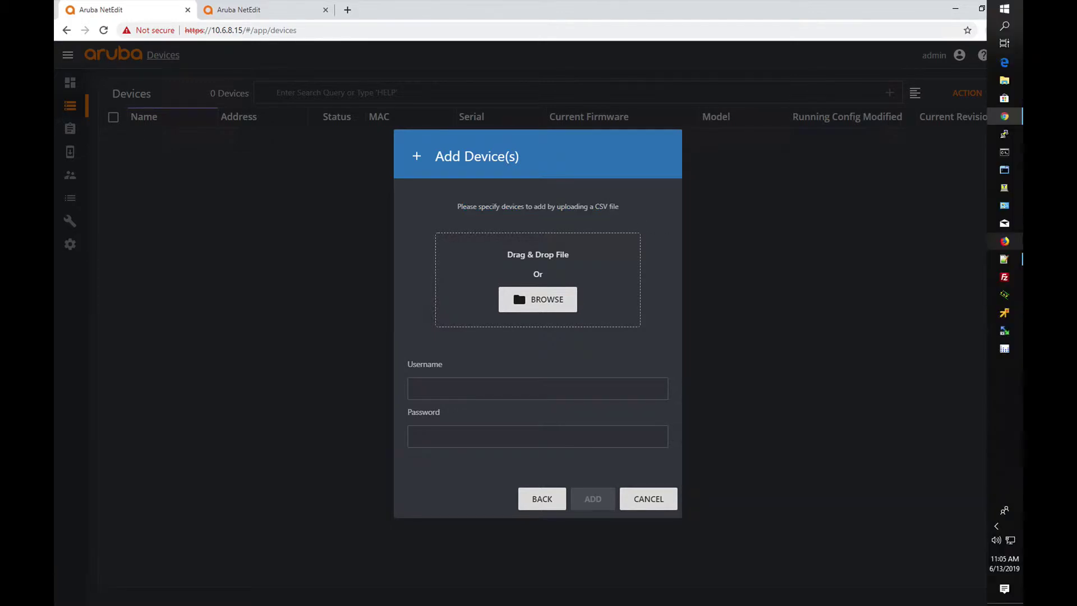
pyautogui.click(1003, 259)
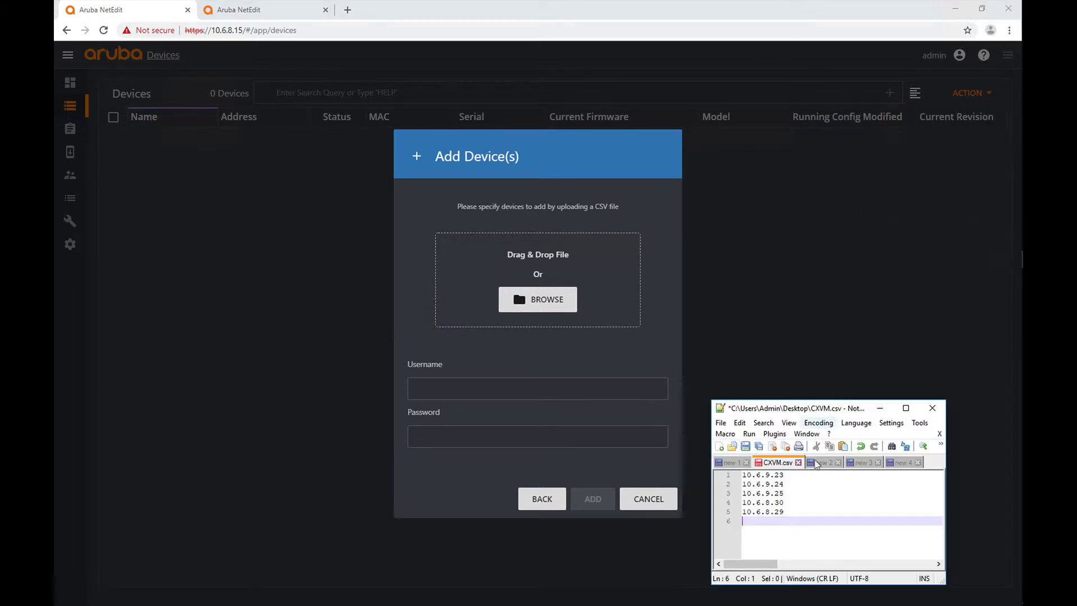
pyautogui.moveTo(786, 512); pyautogui.dragTo(742, 475)
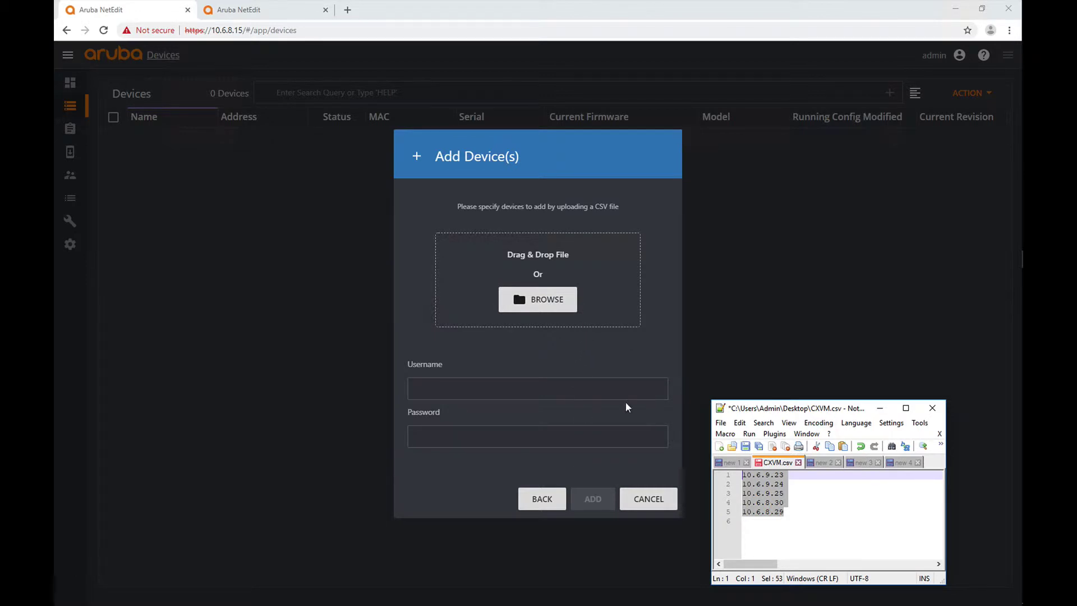
pyautogui.click(544, 304)
pyautogui.click(544, 305)
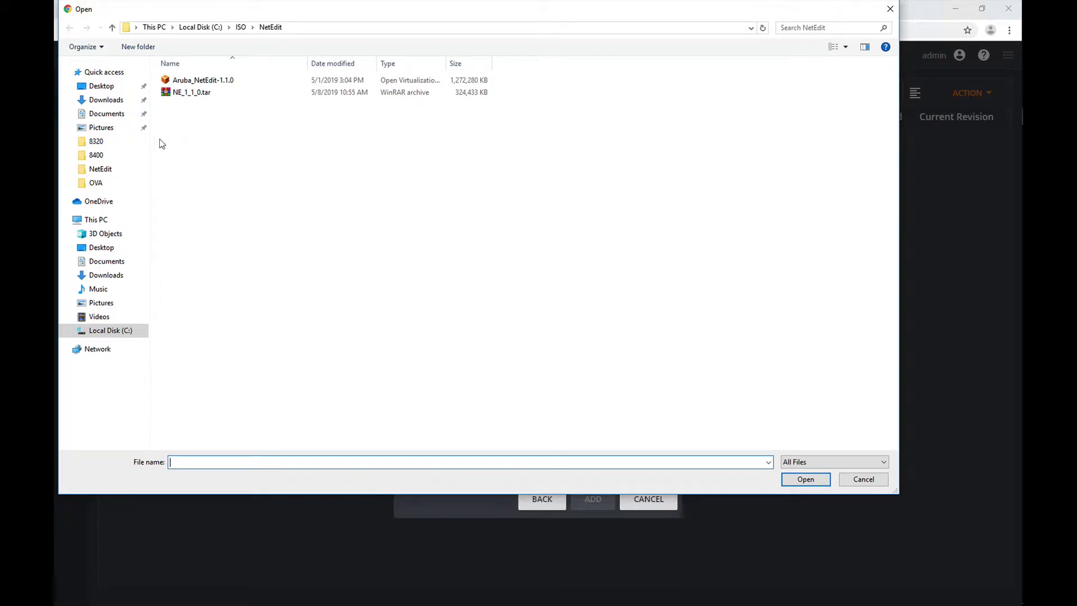
# - Attach CXVM.csv from the Desktop folder to the Add Device(s) form
pyautogui.click(114, 254)
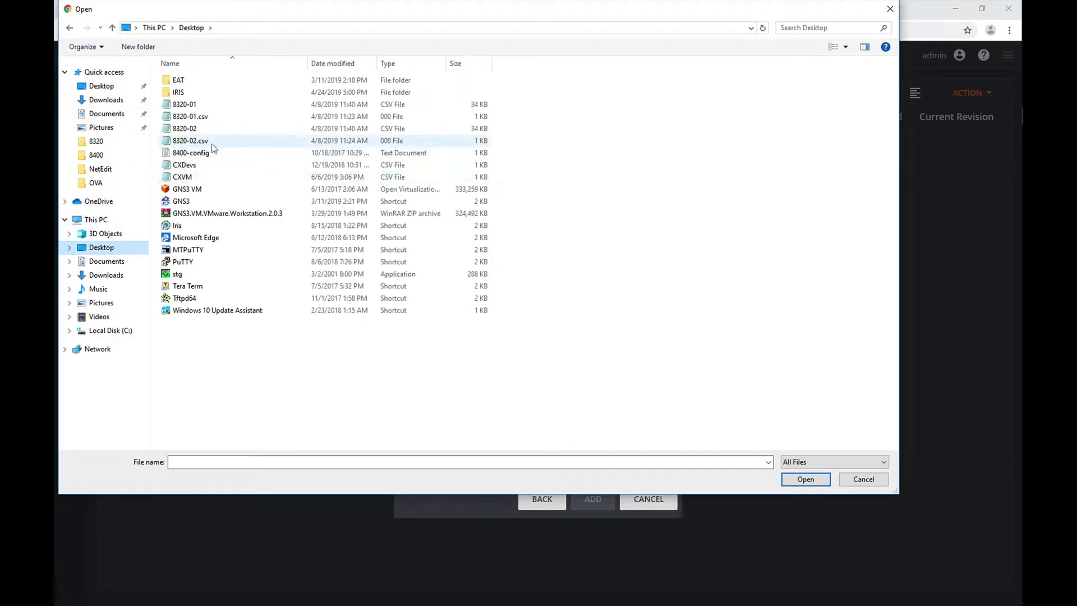
pyautogui.click(188, 177)
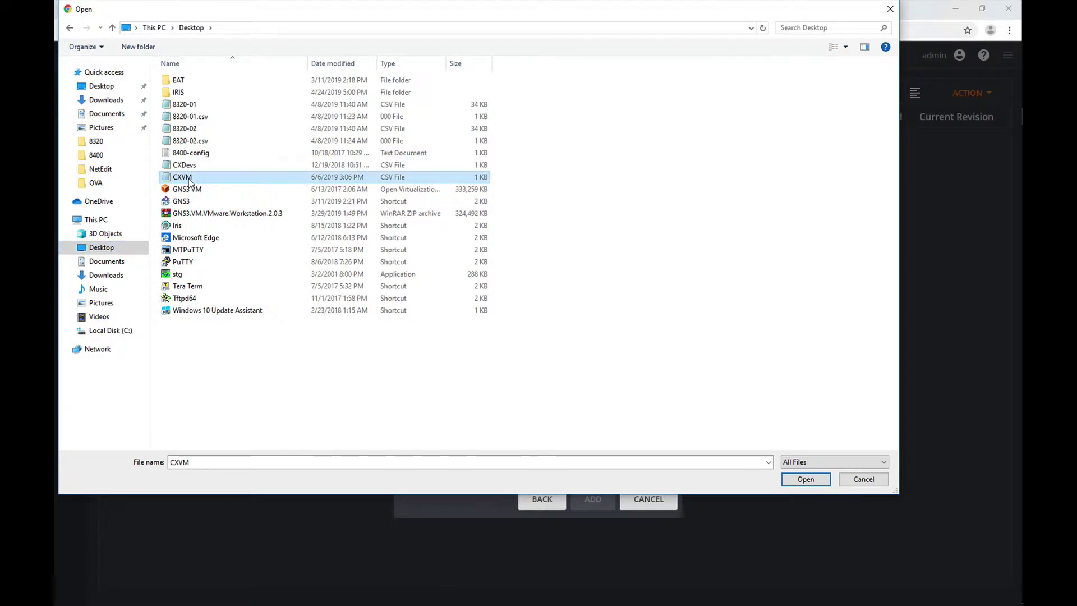
pyautogui.moveTo(1011, 323)
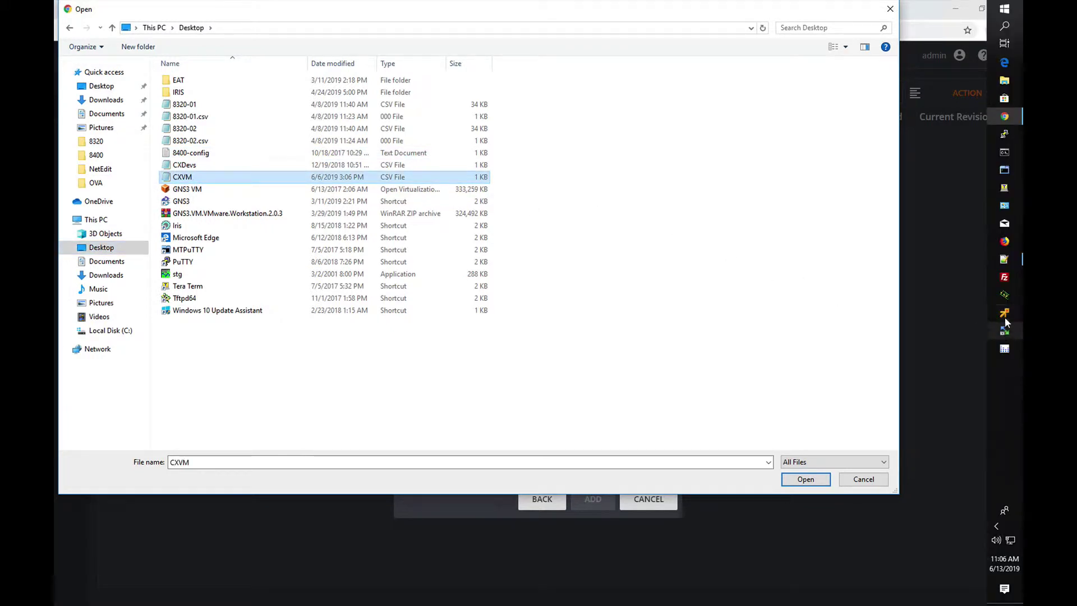
pyautogui.click(1003, 259)
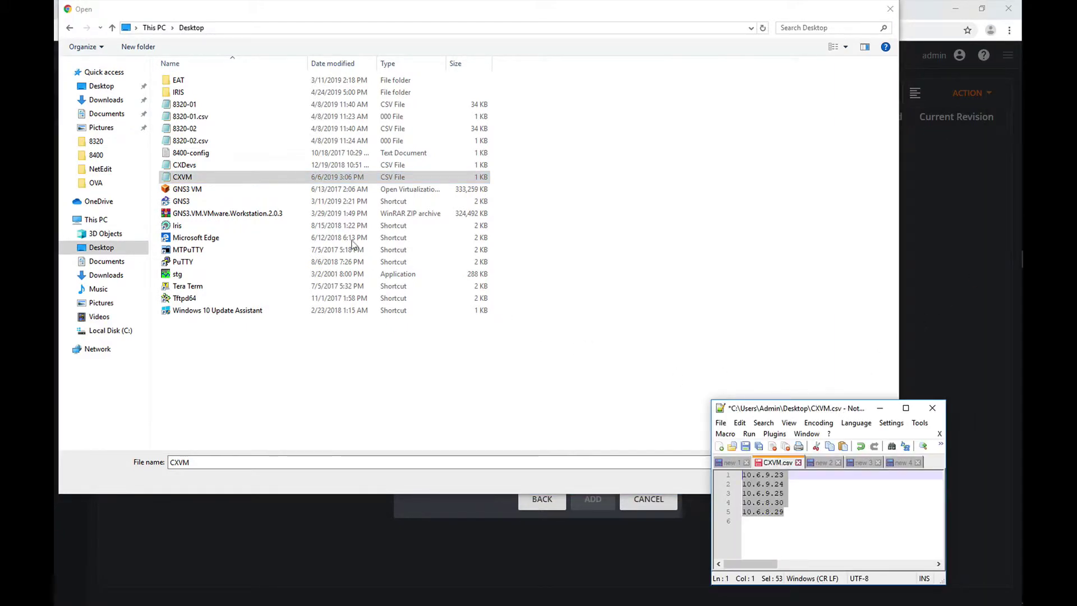
pyautogui.doubleClick(285, 178)
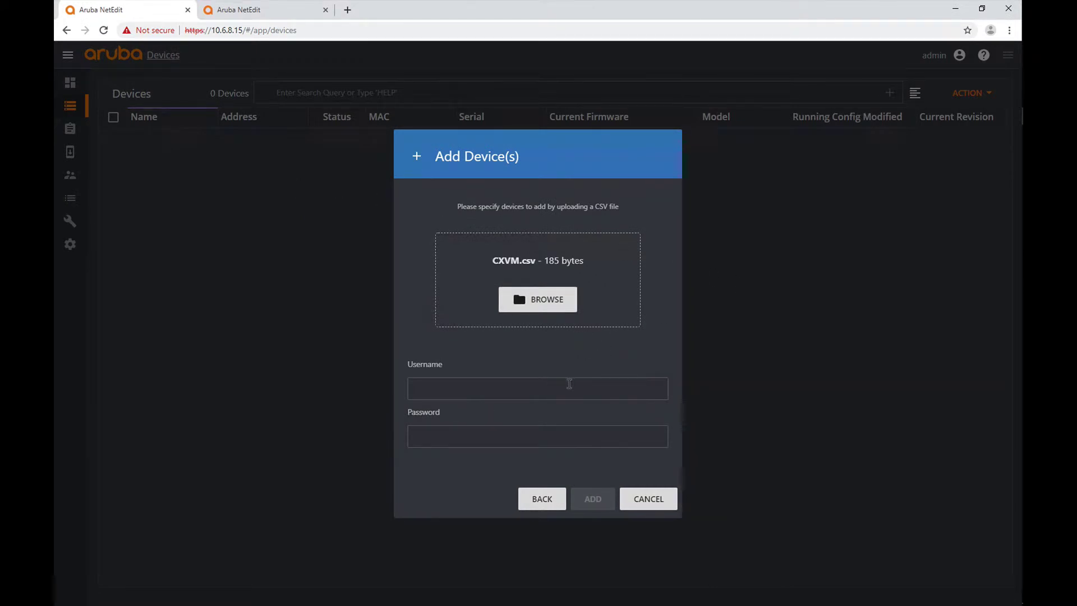
# - Enter the switches' login username and password and import the five devices from CXVM.csv
pyautogui.click(1002, 261)
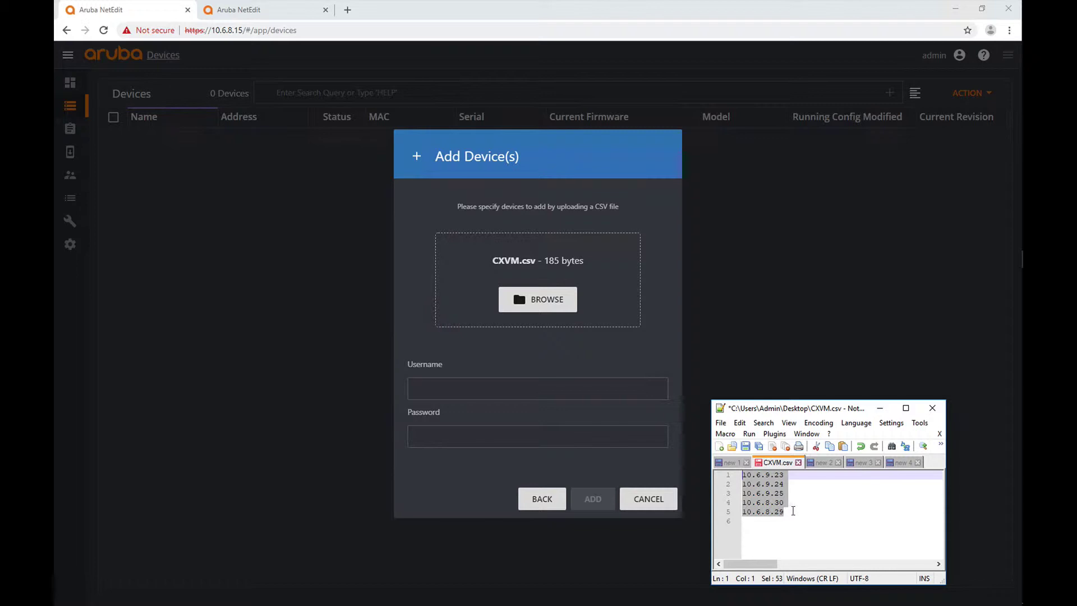
pyautogui.click(932, 411)
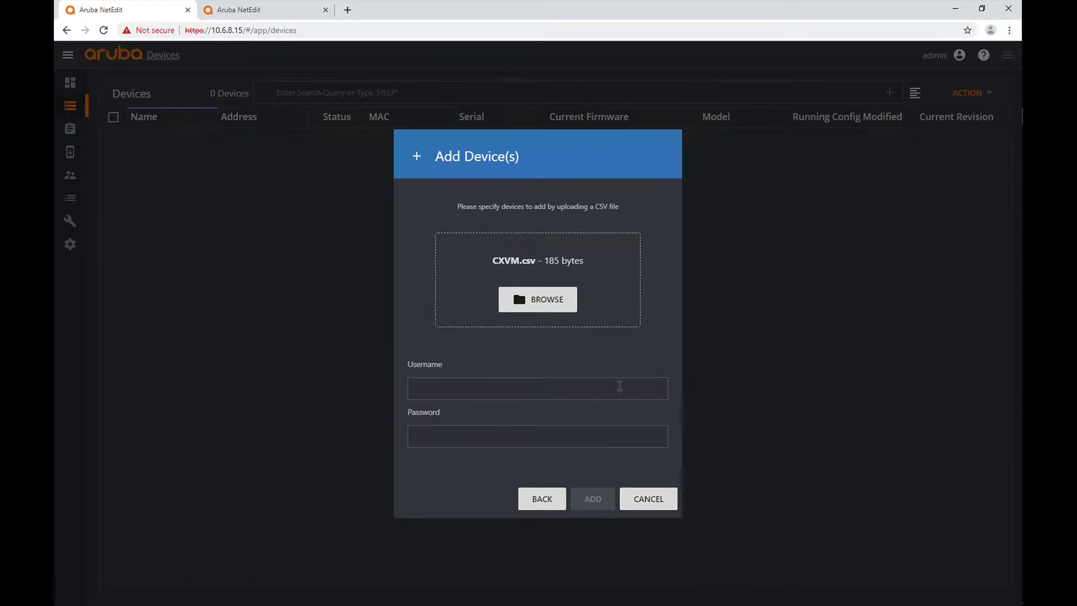
pyautogui.click(612, 391)
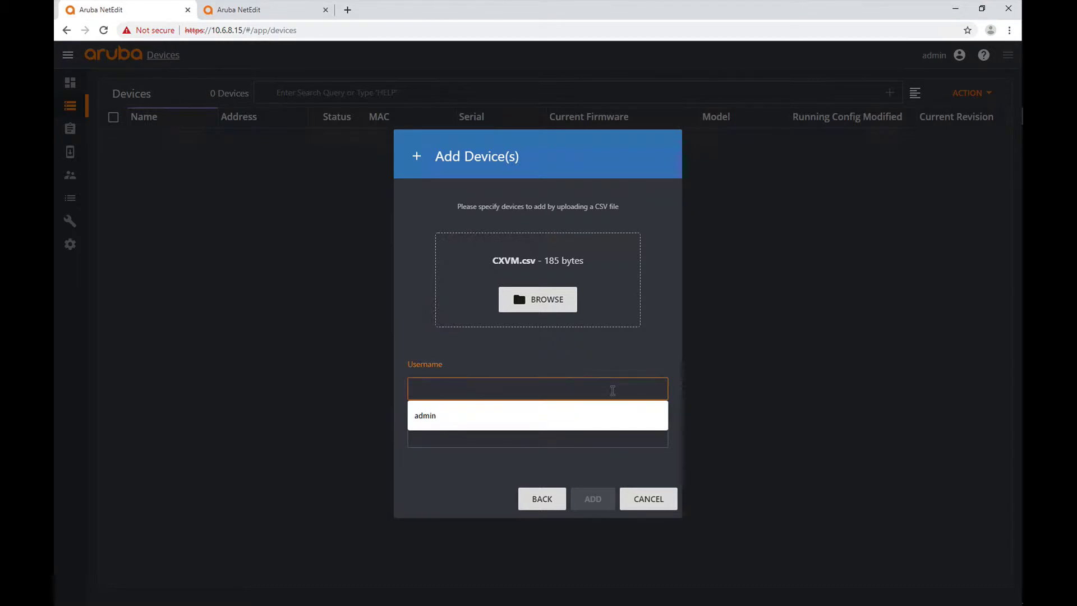
pyautogui.click(599, 418)
pyautogui.click(572, 430)
pyautogui.write('admin')
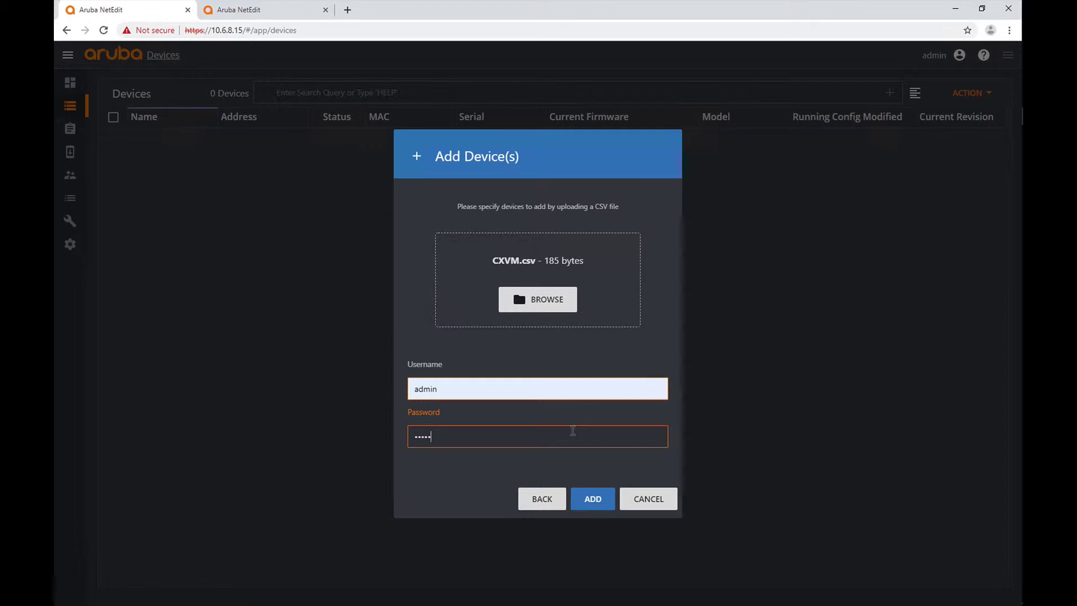
pyautogui.click(593, 499)
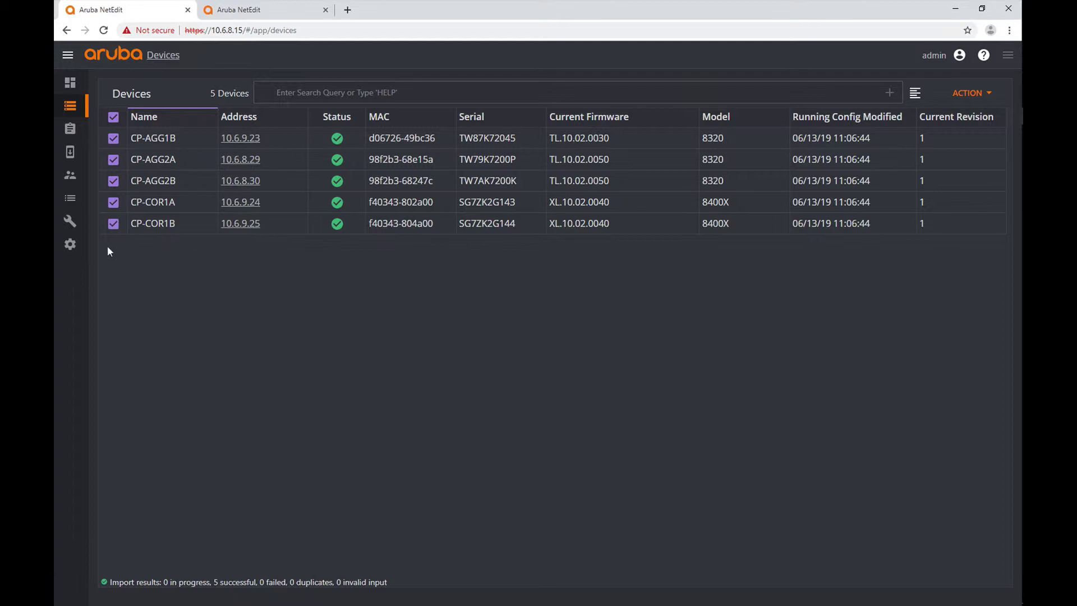
pyautogui.click(69, 223)
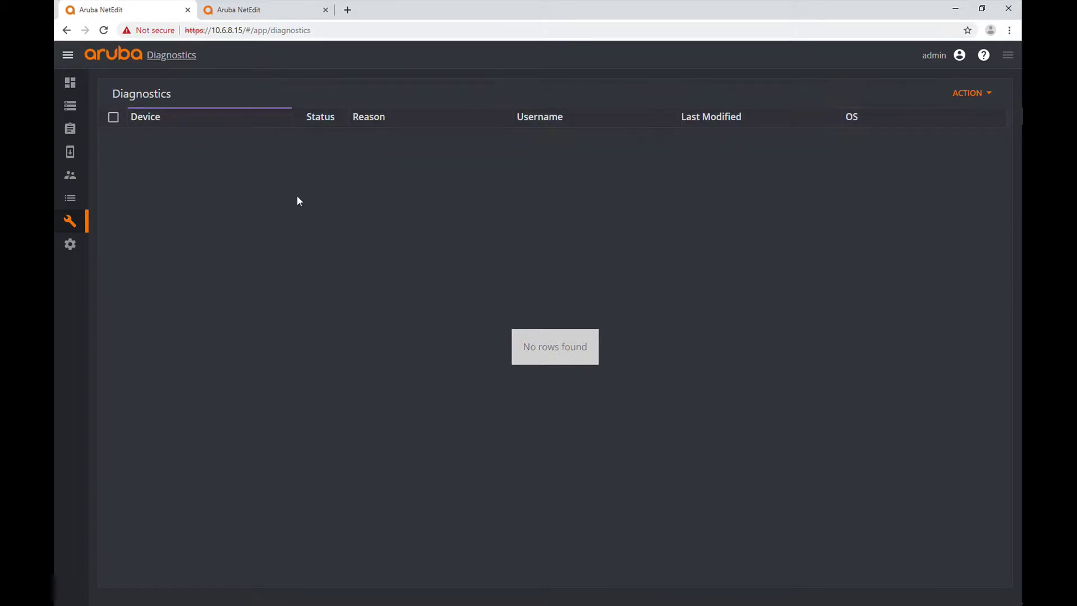
pyautogui.click(68, 108)
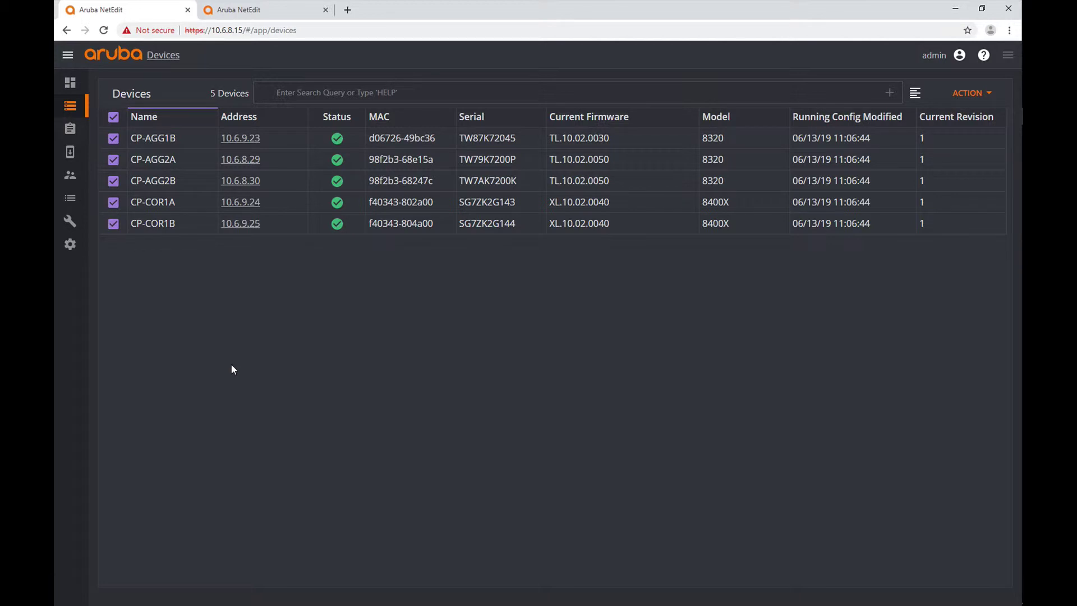
# - Add the single device 10.6.8.55 with its username and password; the import fails
pyautogui.click(967, 101)
pyautogui.click(954, 74)
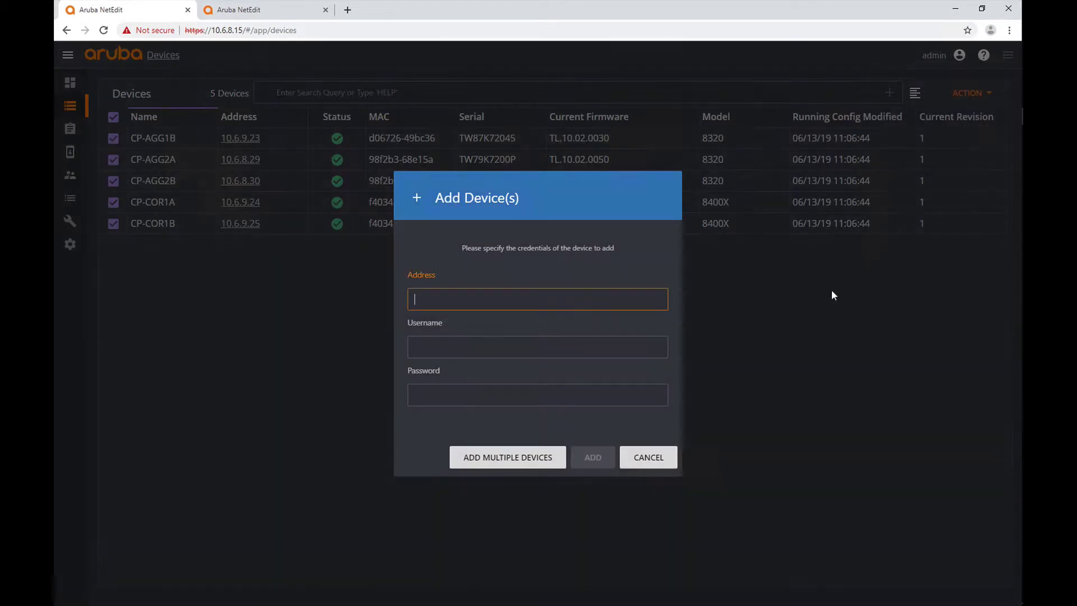
pyautogui.write('10')
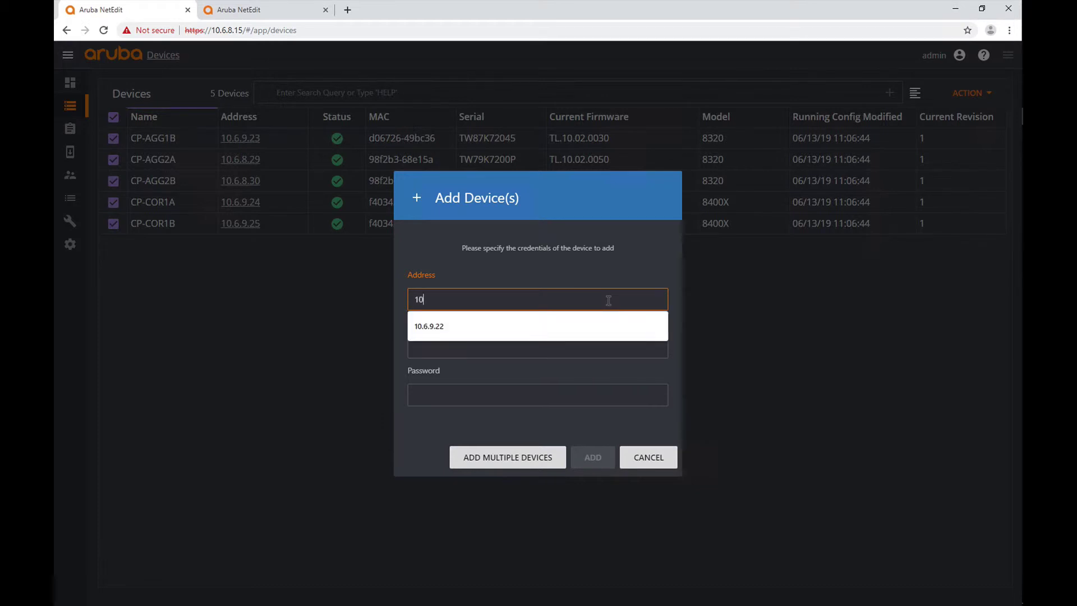
pyautogui.write('.6.8.')
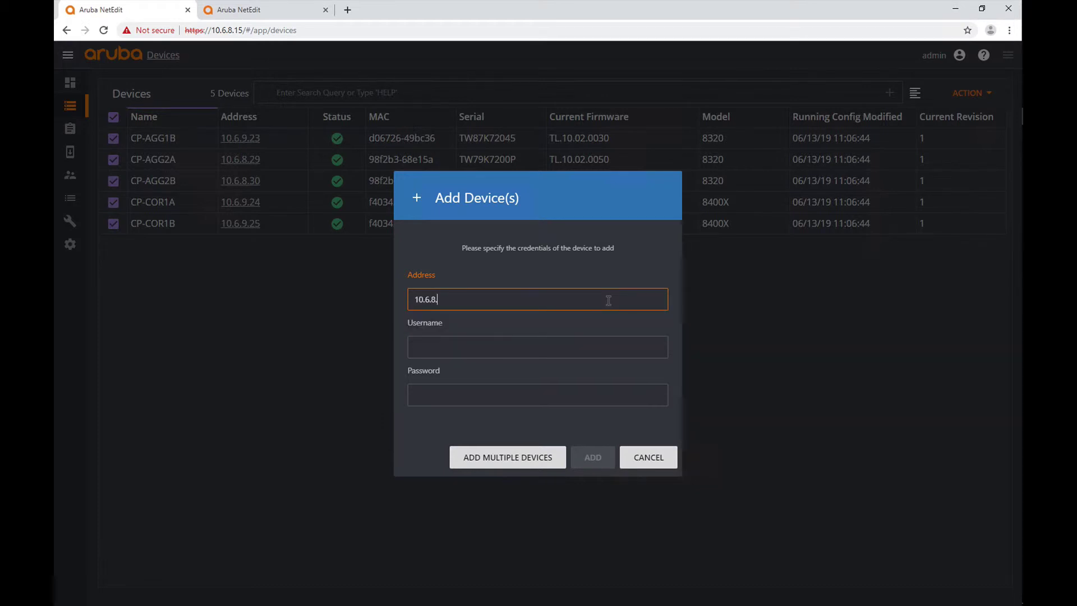
pyautogui.write('55')
pyautogui.press('Tab')
pyautogui.write('admin')
pyautogui.press('Tab')
pyautogui.write('admin')
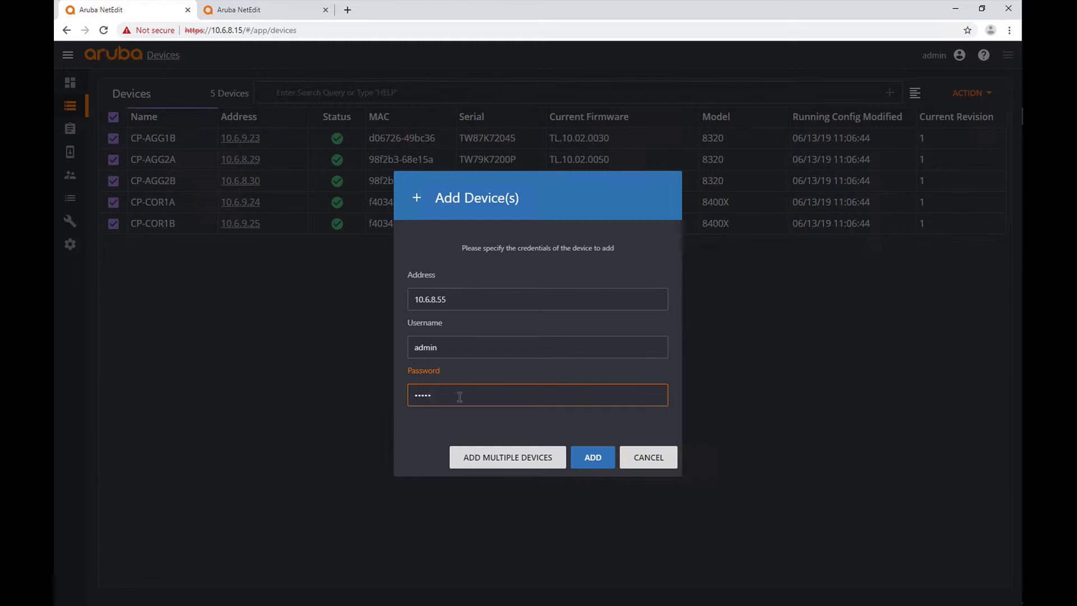
pyautogui.click(591, 458)
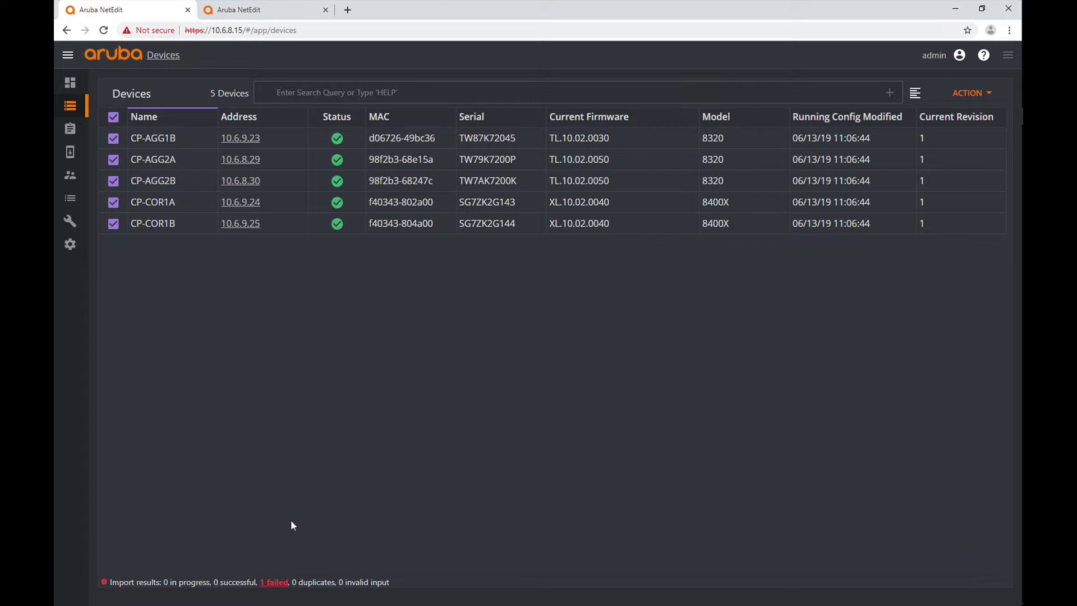
pyautogui.click(271, 583)
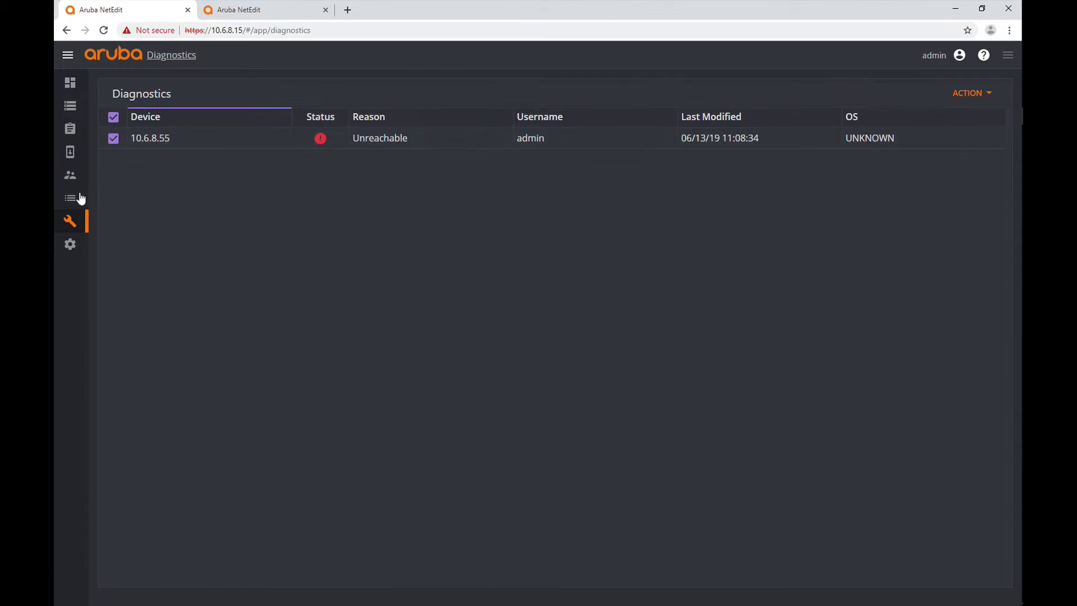
pyautogui.click(70, 110)
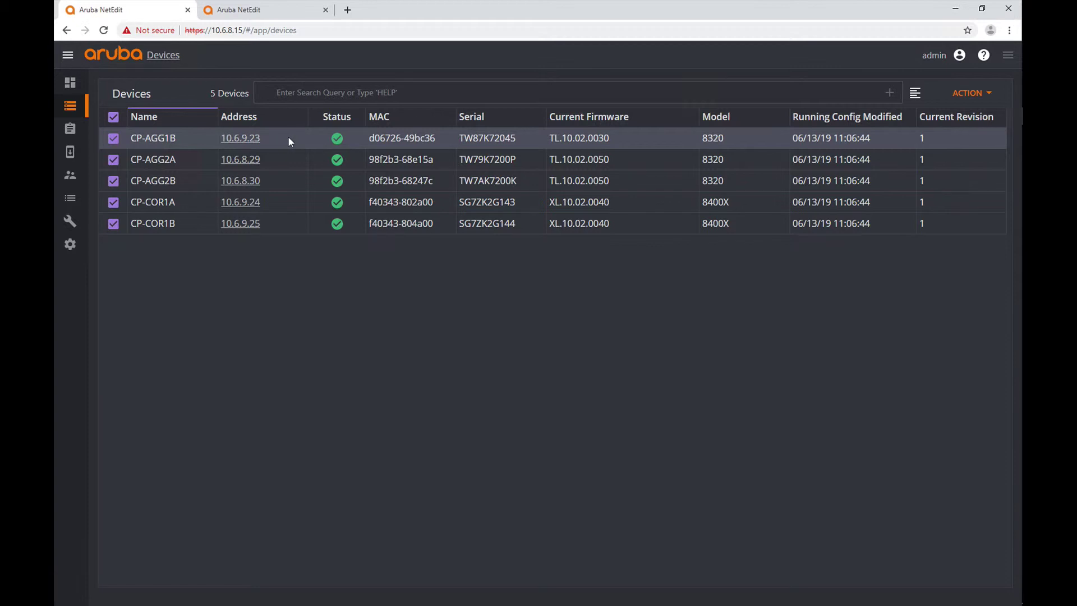
# - Add the single device 10.6.9.22 with its username and password and submit it for import
pyautogui.click(979, 95)
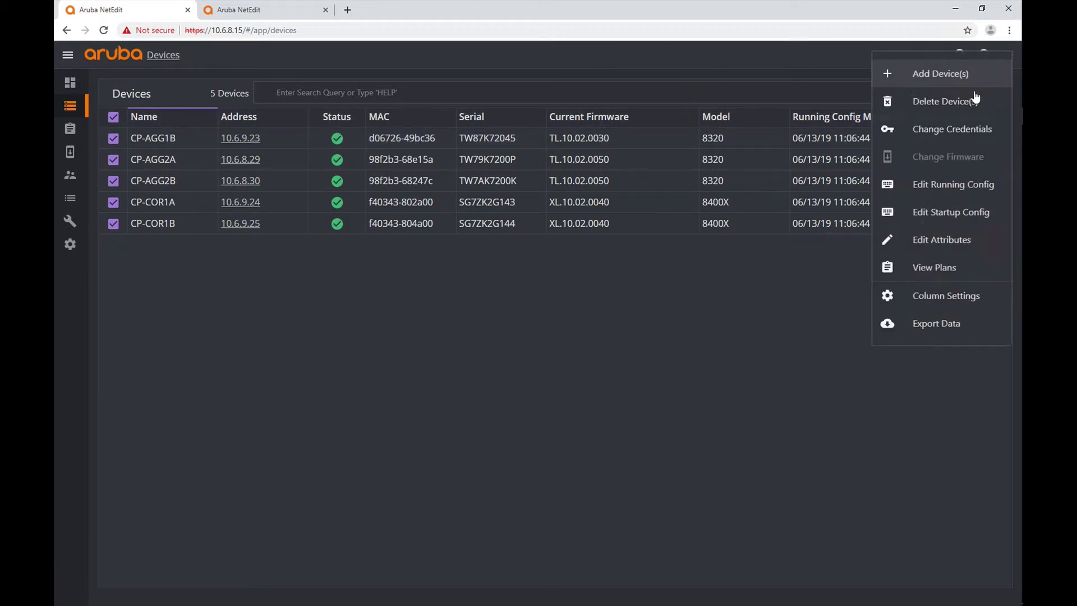
pyautogui.click(944, 74)
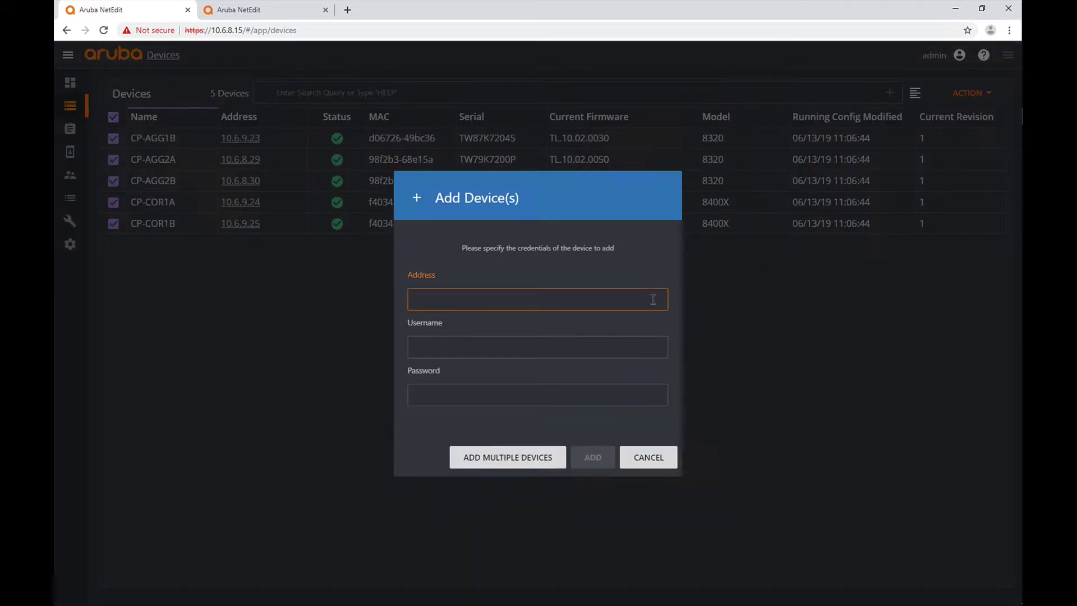
pyautogui.write('10.')
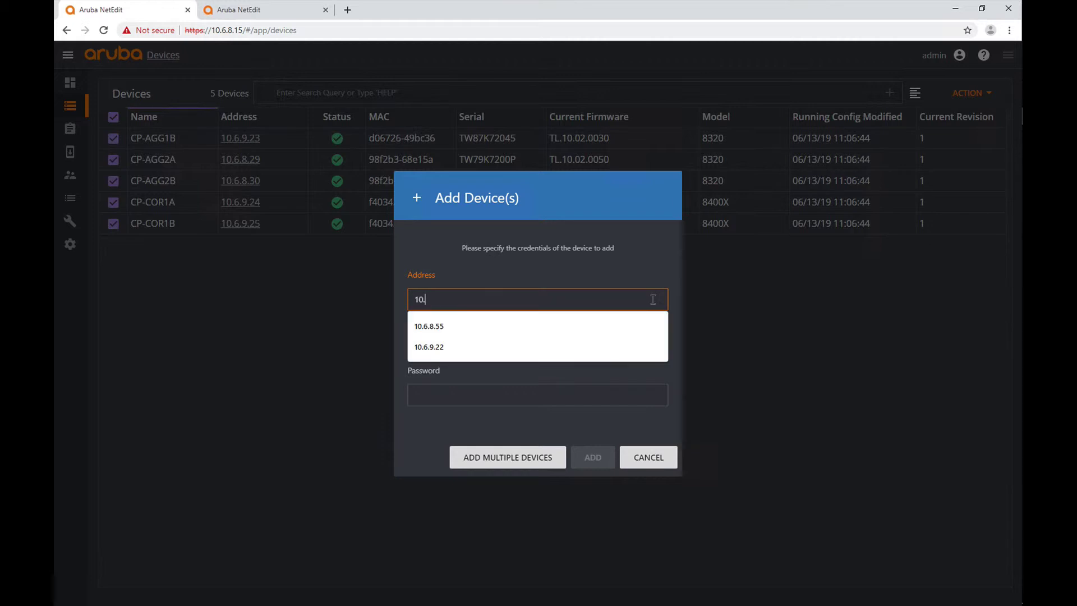
pyautogui.write('6.9.22')
pyautogui.click(618, 346)
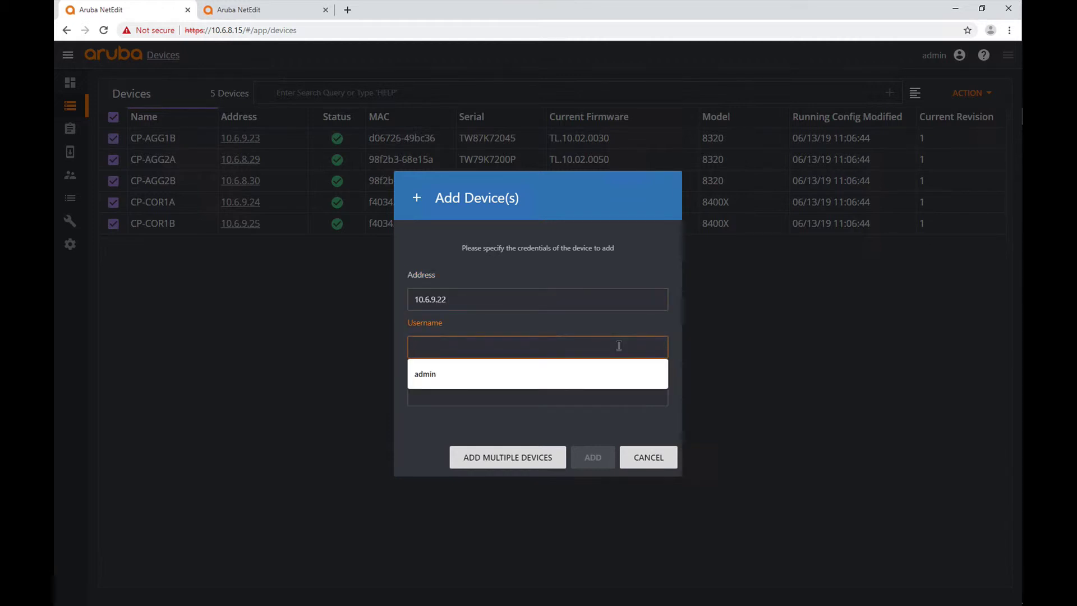
pyautogui.write('admin')
pyautogui.press('Tab')
pyautogui.write('ar')
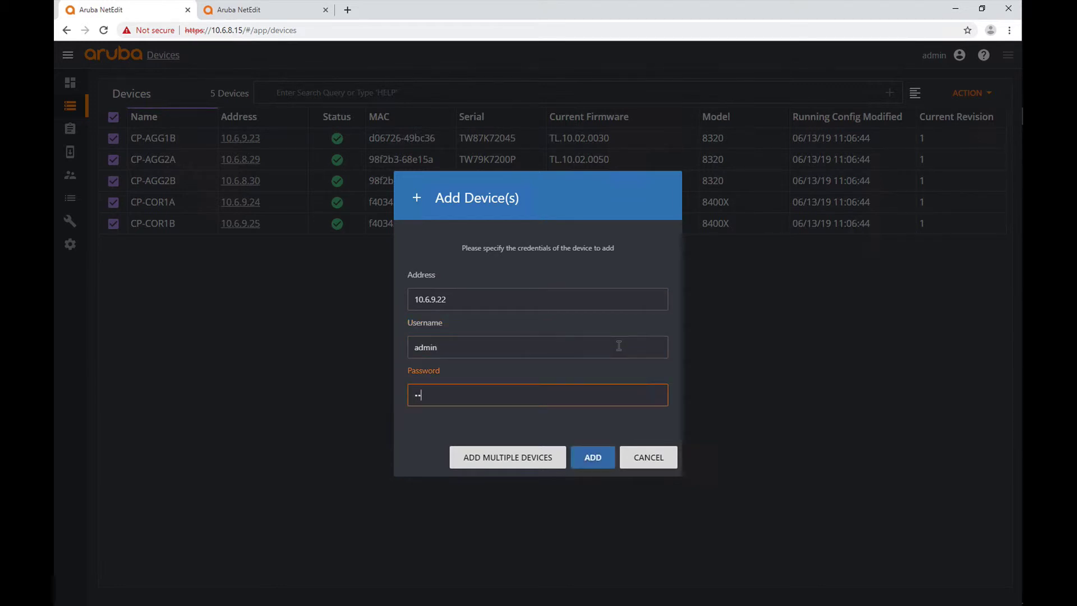
pyautogui.write('uba123')
pyautogui.press('Return')
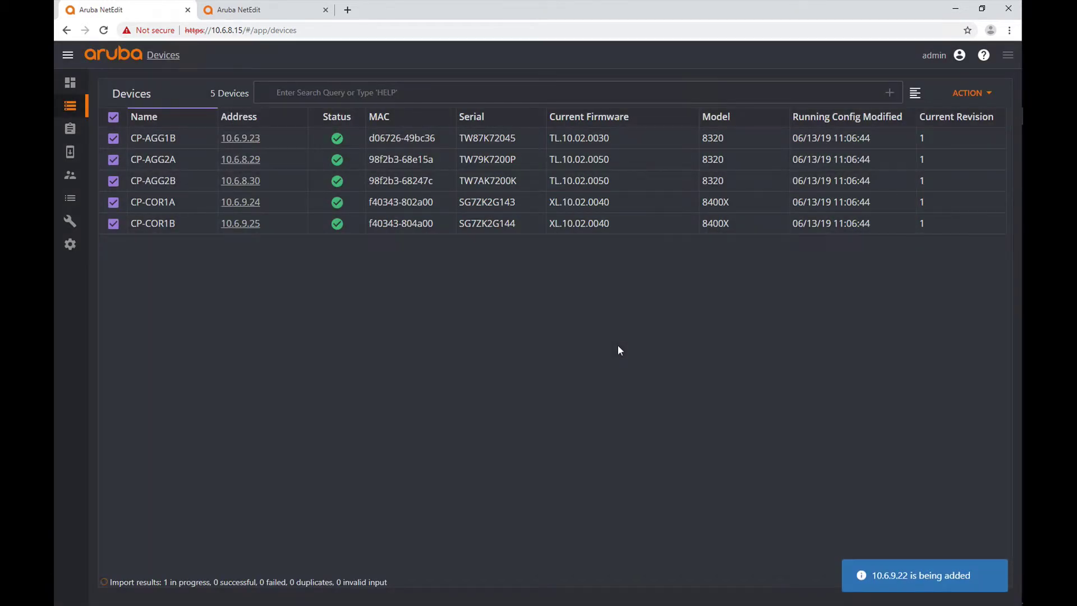
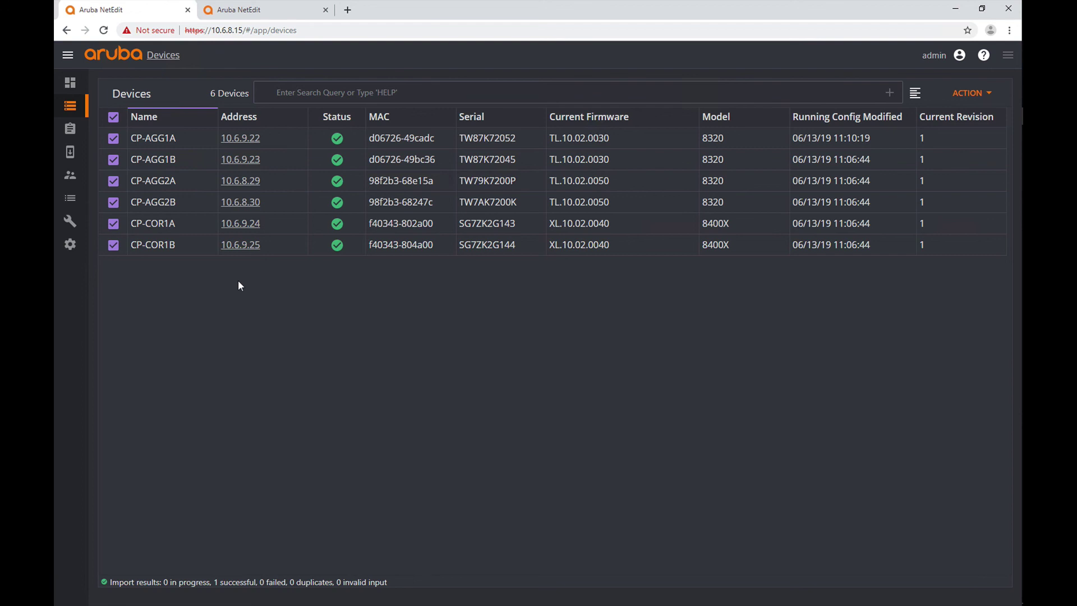
pyautogui.click(244, 249)
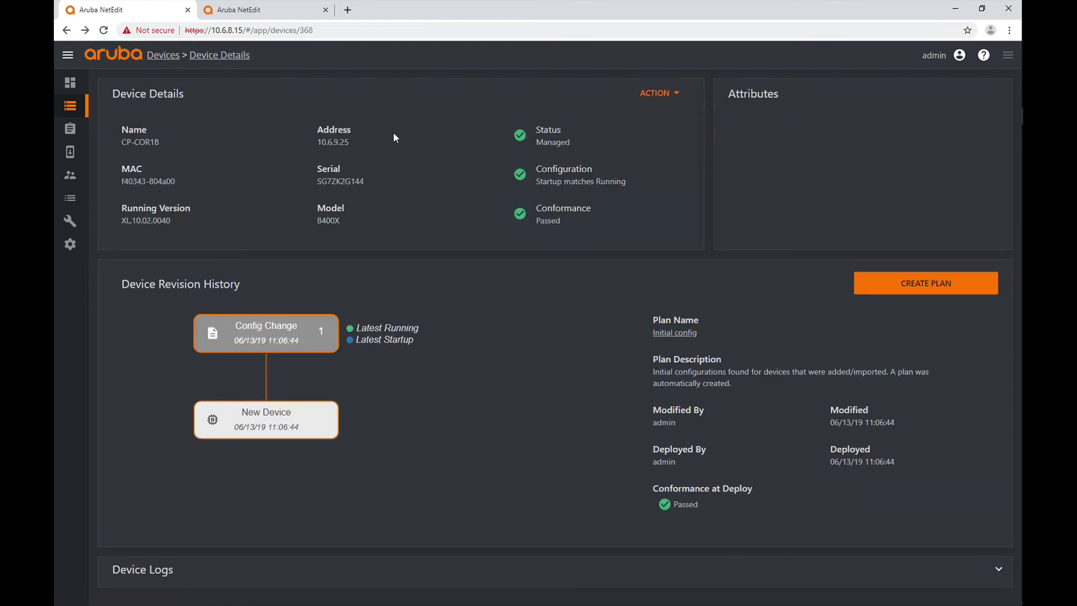
pyautogui.click(67, 31)
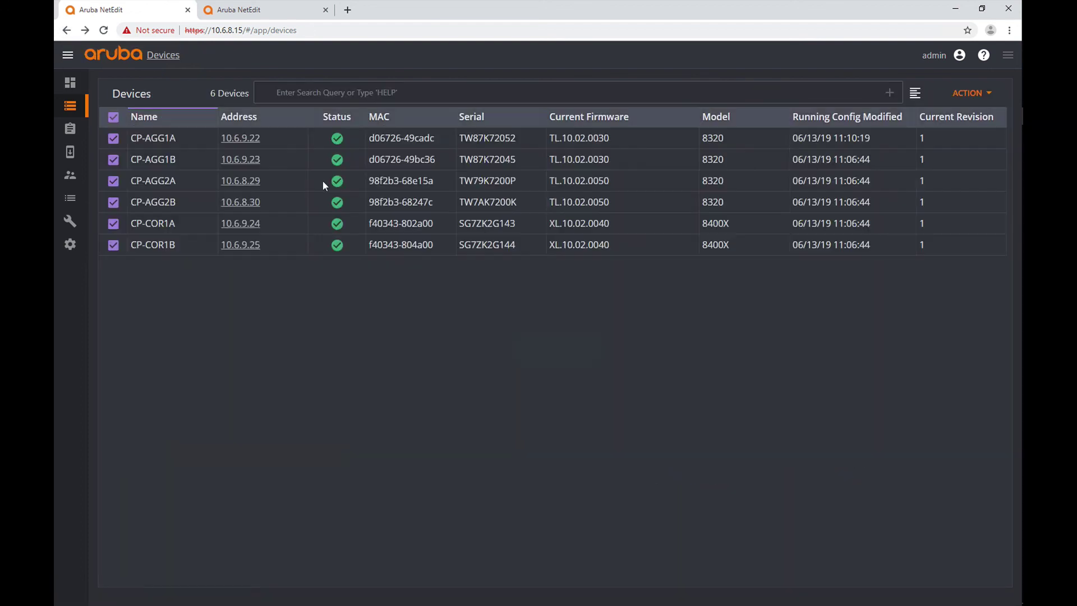